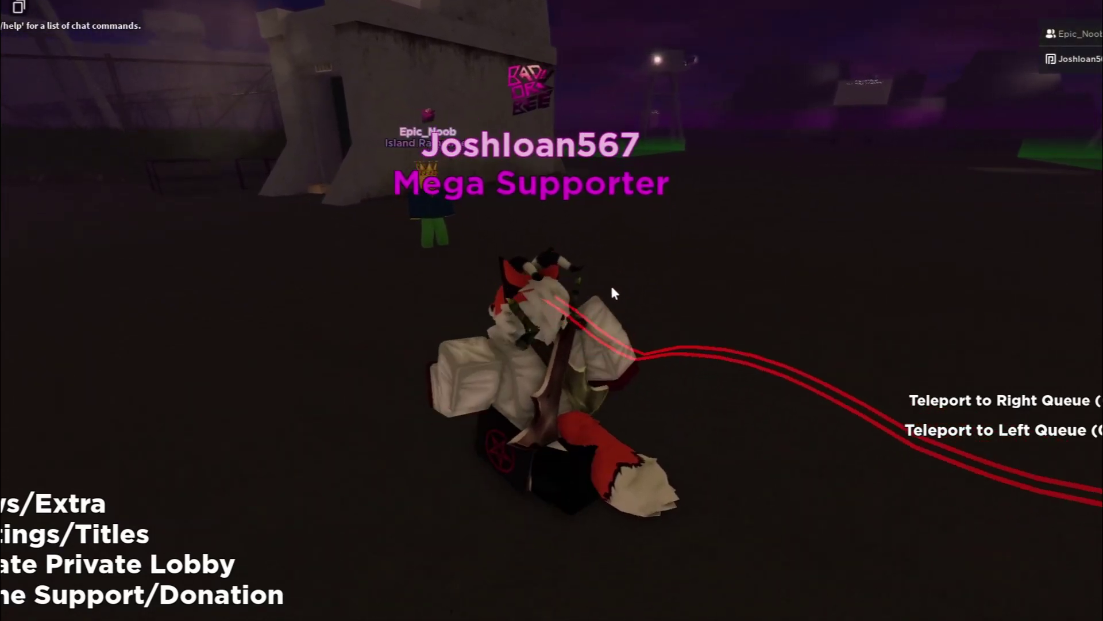
# - Turn the camera toward the other player and create a private lobby from the left menu
pyautogui.moveTo(608, 283)
pyautogui.mouseDown()
pyautogui.moveTo(615, 293)
pyautogui.moveTo(540, 344)
pyautogui.mouseUp()
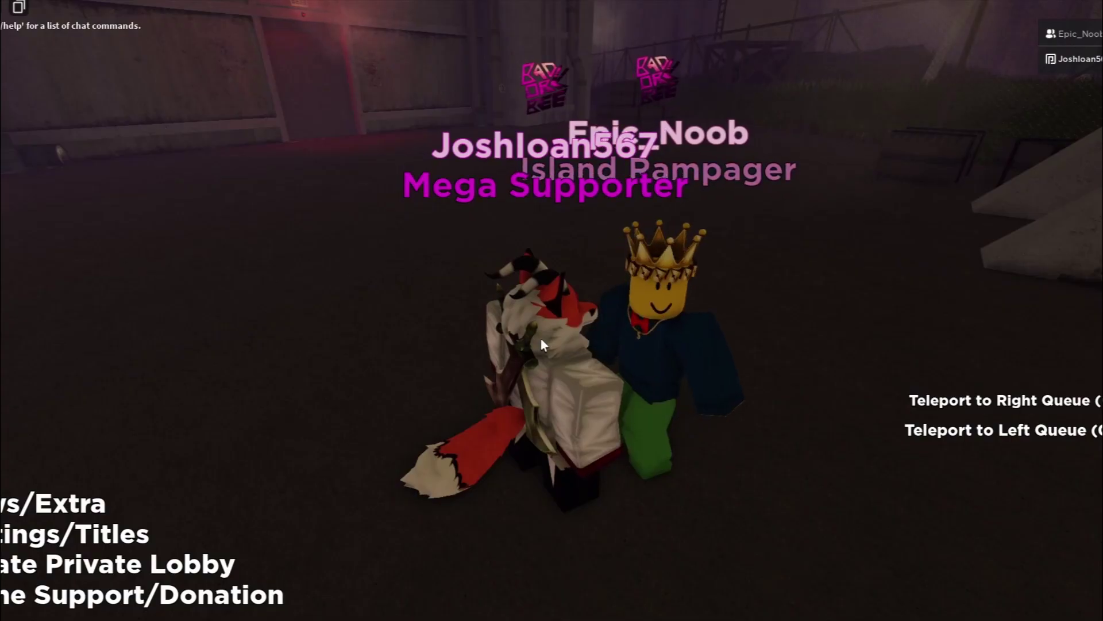
pyautogui.scroll(-3, 540, 337)
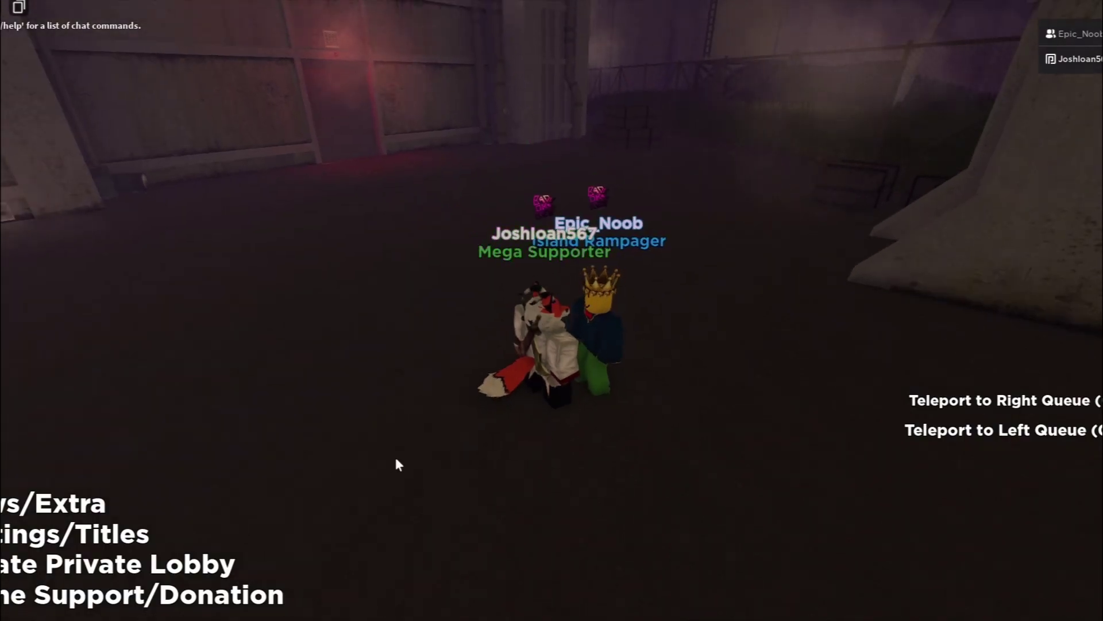
pyautogui.rightClick(385, 466)
pyautogui.click(130, 574)
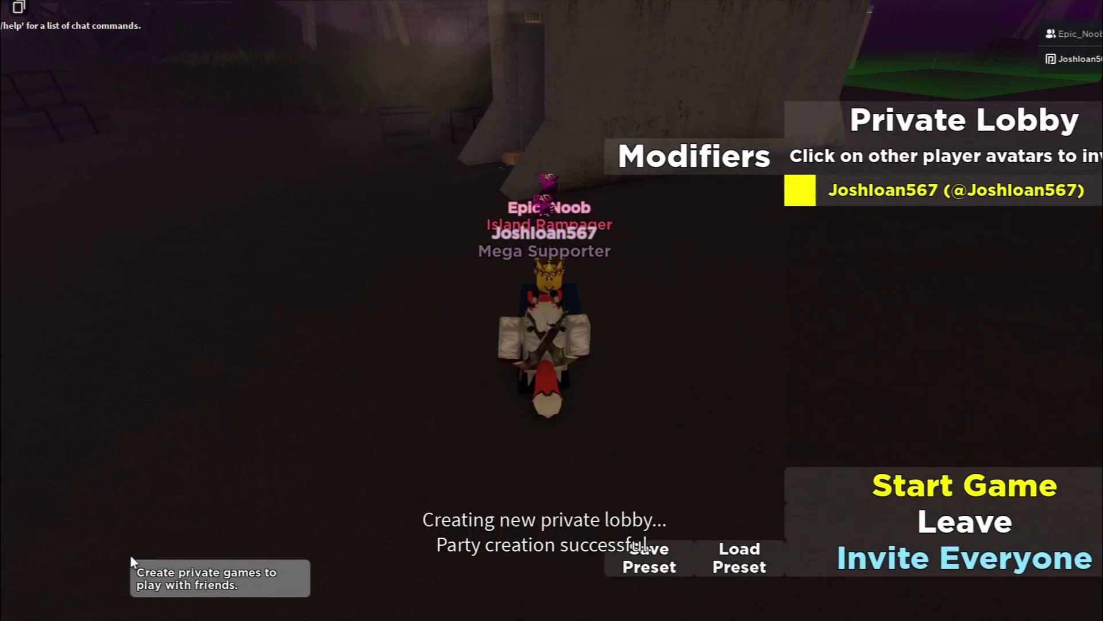
# - Invite everyone nearby, start the round, then walk forward up the ship's stairs
pyautogui.click(812, 552)
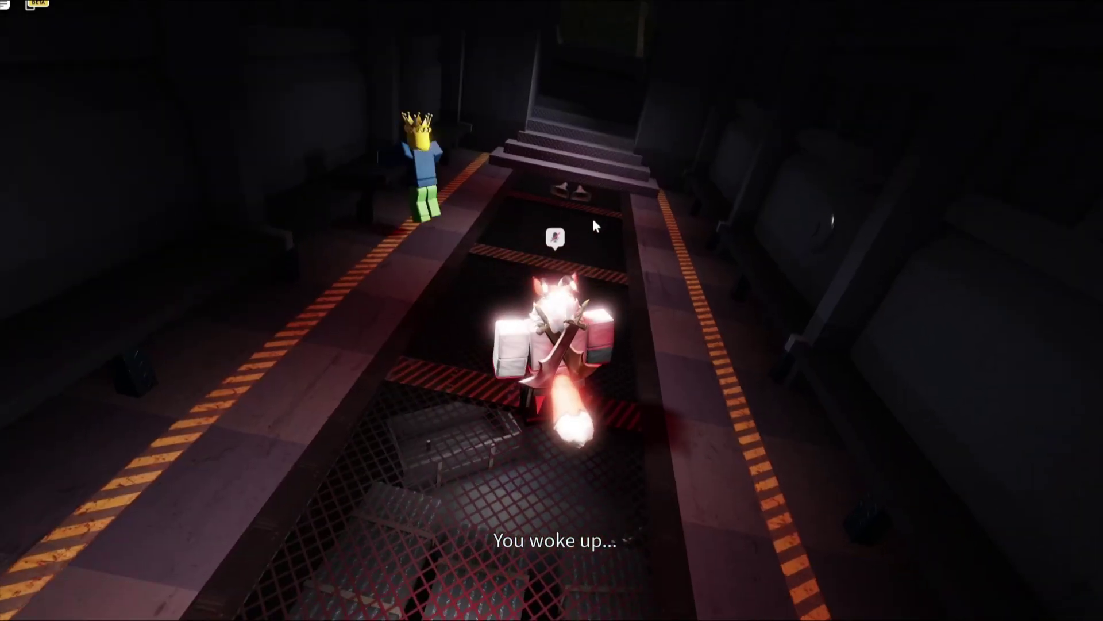
pyautogui.press('w')
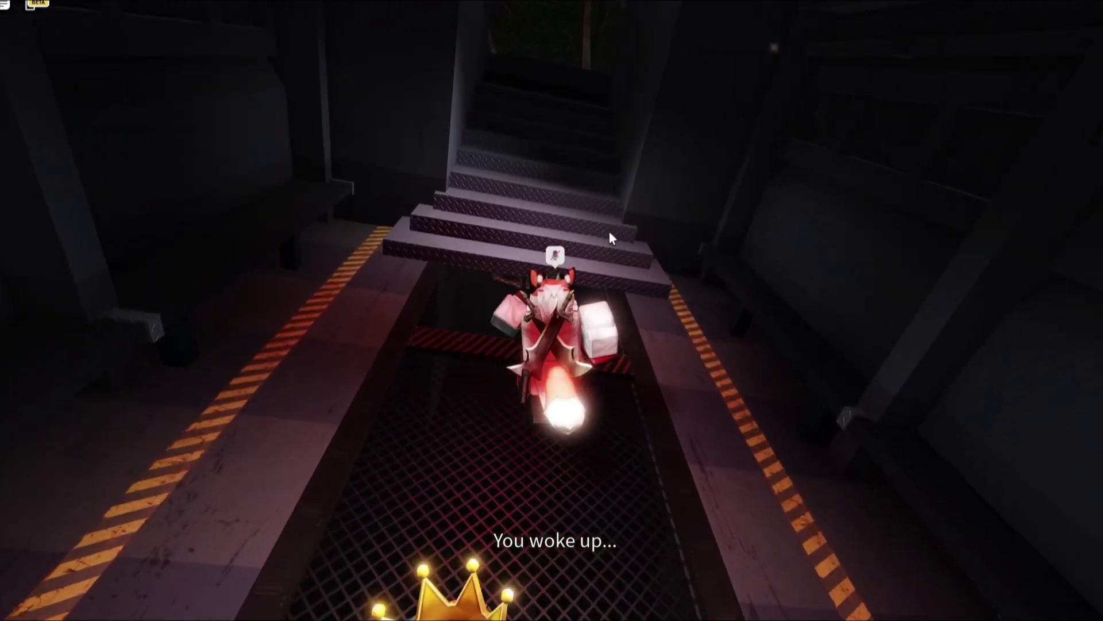
pyautogui.press('w')
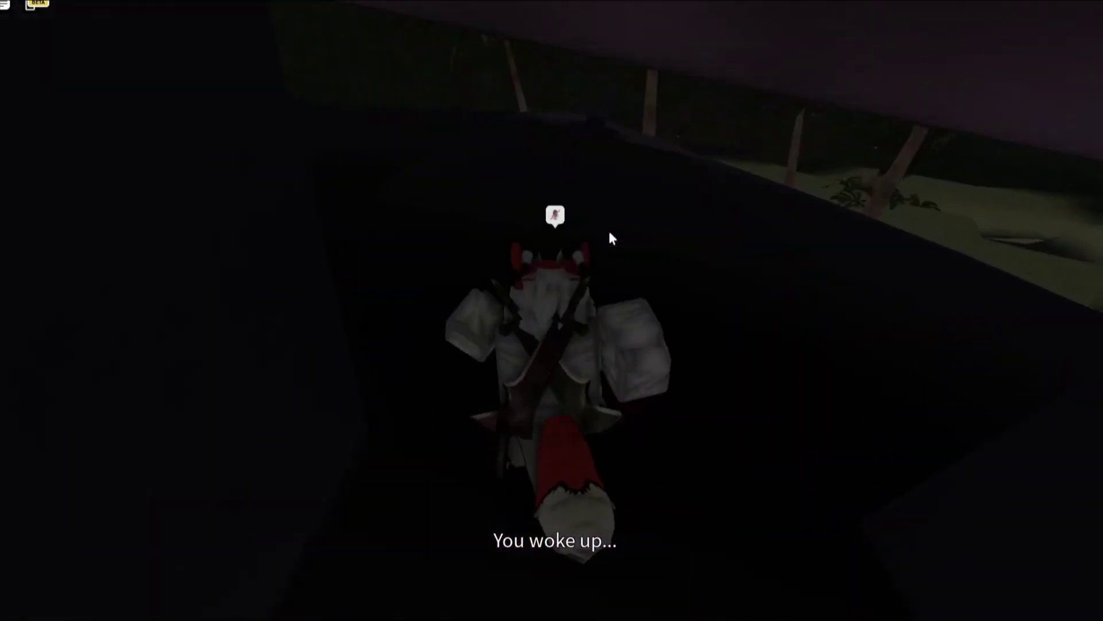